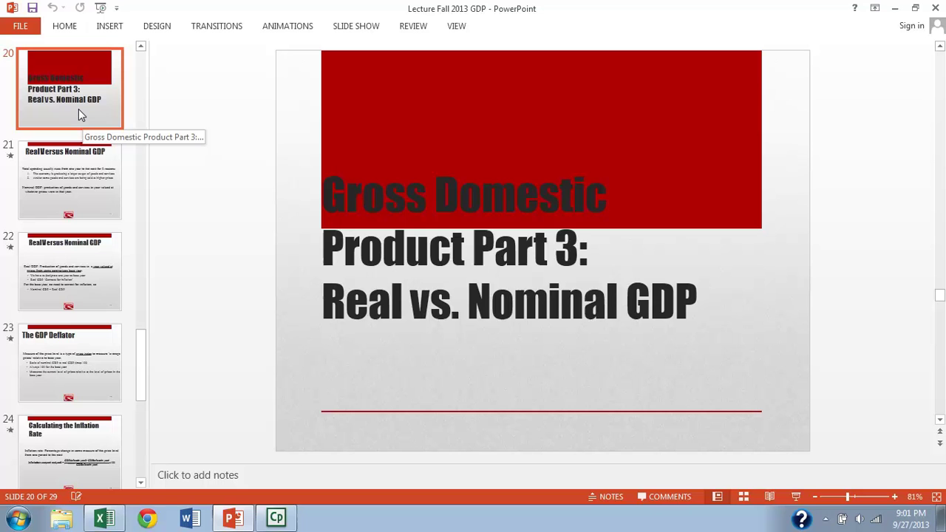
Go through the two Real Versus Nominal GDP slides, 21 and 22.
{"action": "left_click", "coordinate": [65, 176]}
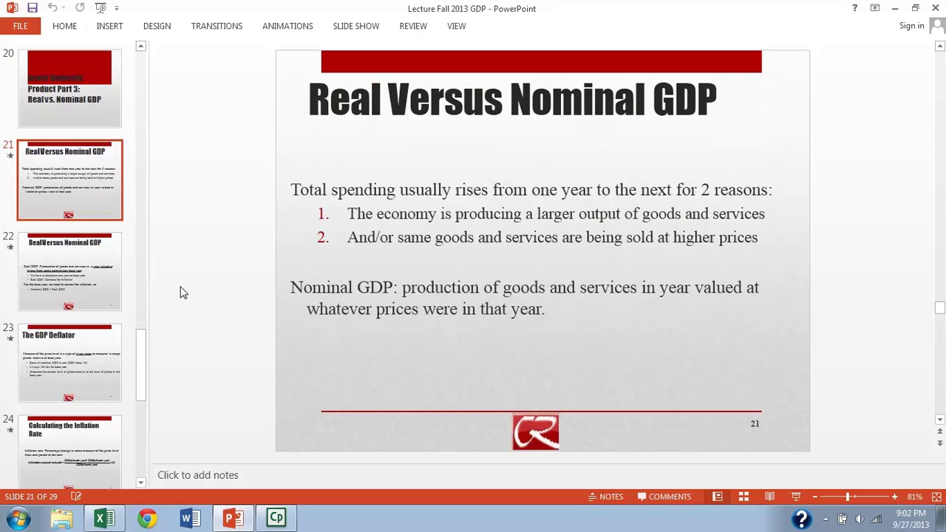
{"action": "left_click", "coordinate": [83, 275]}
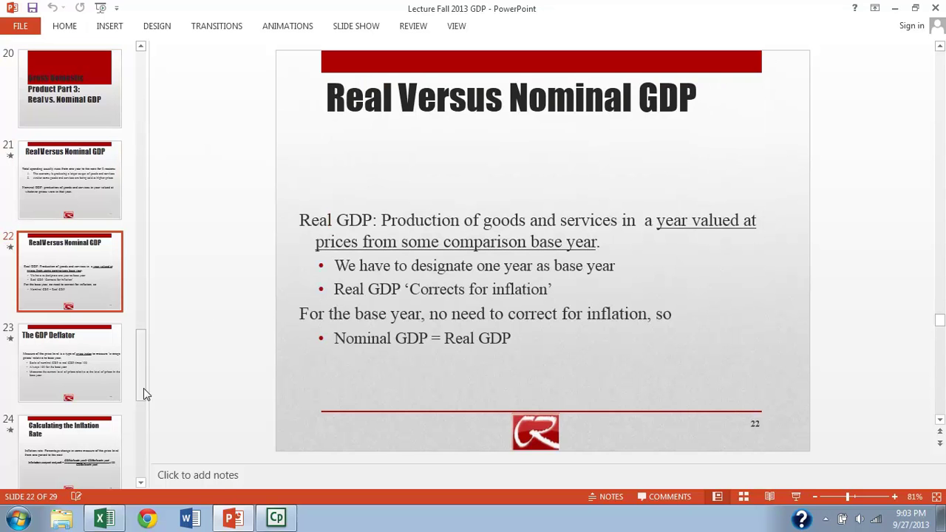
Switch to the Nominal and Real GDP workbook in Excel and autofit the column widths for the range B14:L28.
{"action": "left_click", "coordinate": [98, 522]}
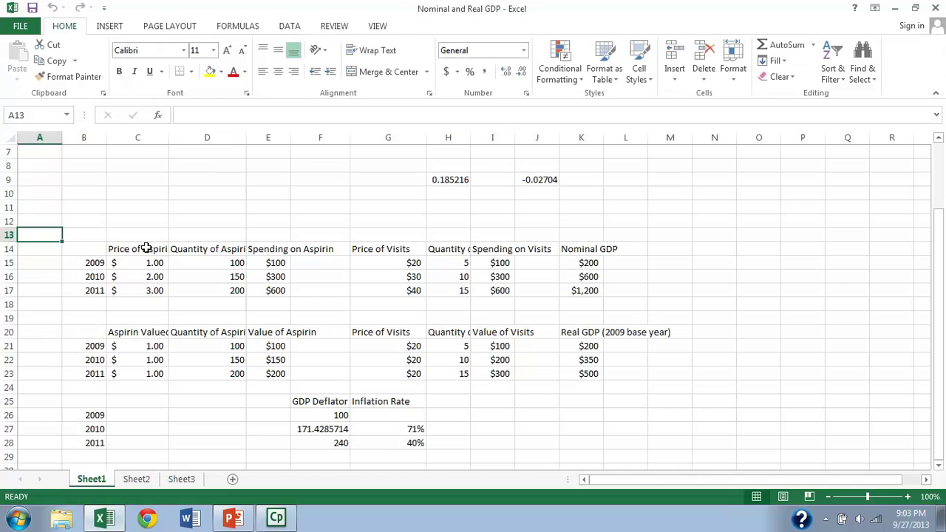
{"action": "left_click_drag", "start_coordinate": [100, 249], "coordinate": [606, 446]}
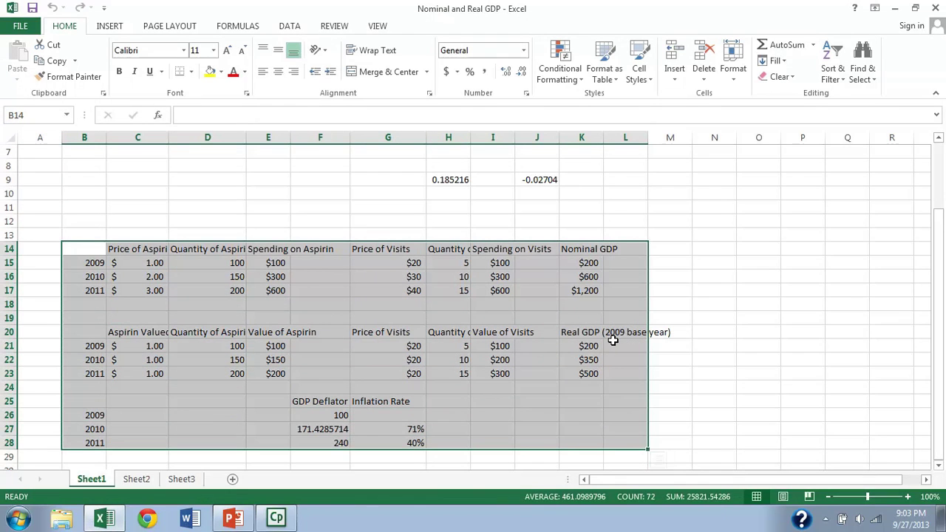
{"action": "left_click", "coordinate": [678, 79]}
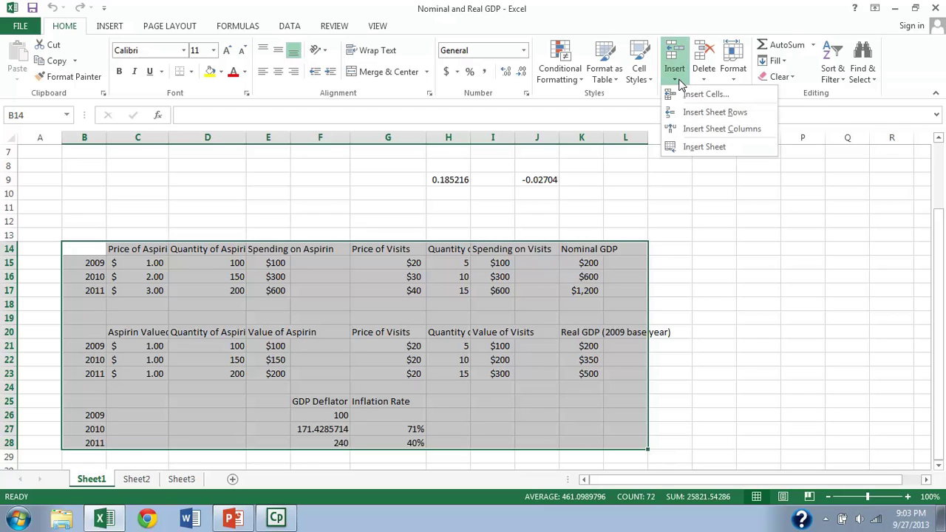
{"action": "left_click", "coordinate": [732, 17]}
{"action": "left_click", "coordinate": [735, 77]}
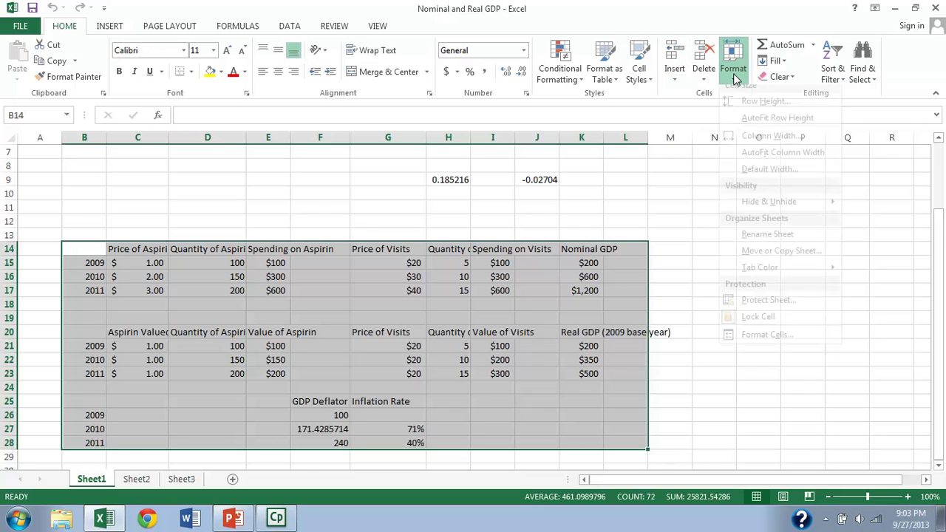
{"action": "left_click", "coordinate": [747, 161]}
{"action": "left_click", "coordinate": [508, 208]}
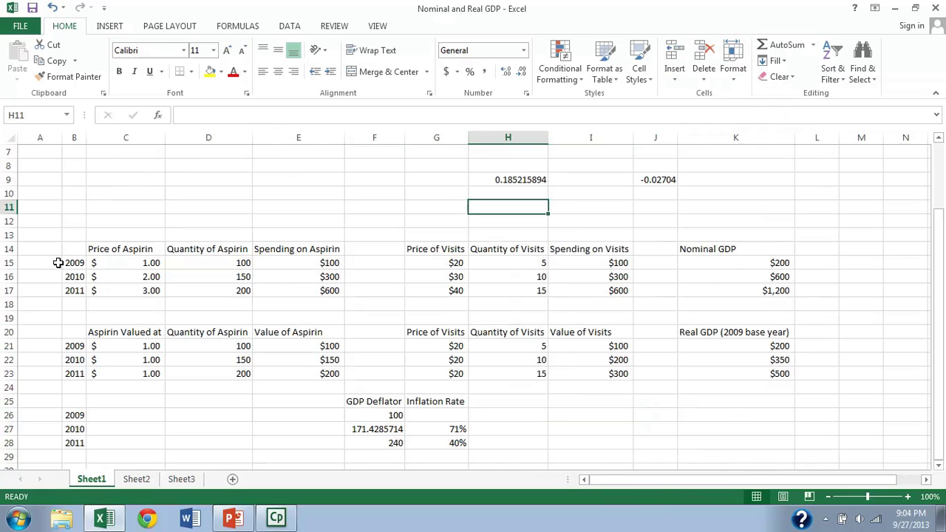
Examine the 2009 and 2010 Nominal GDP formulas and the 2009 spending formulas for visits and aspirin.
{"action": "left_click", "coordinate": [731, 261]}
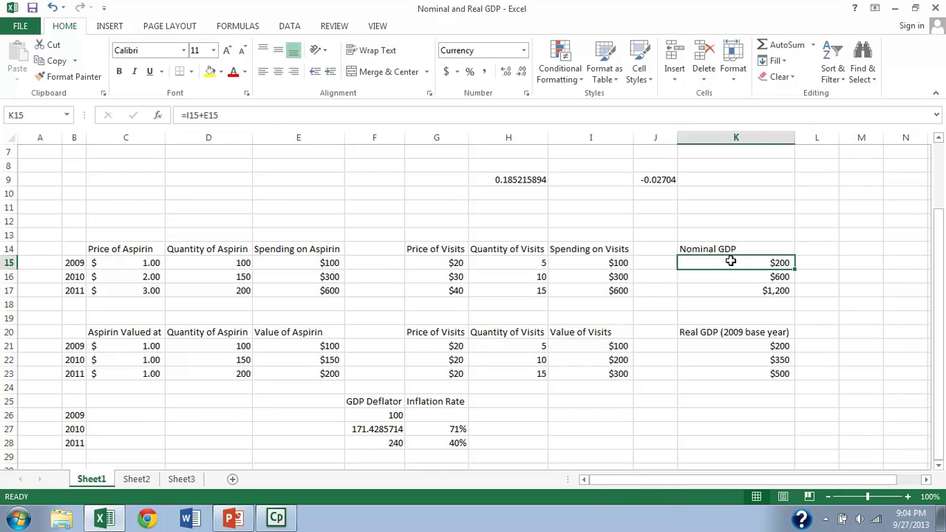
{"action": "left_click", "coordinate": [618, 264]}
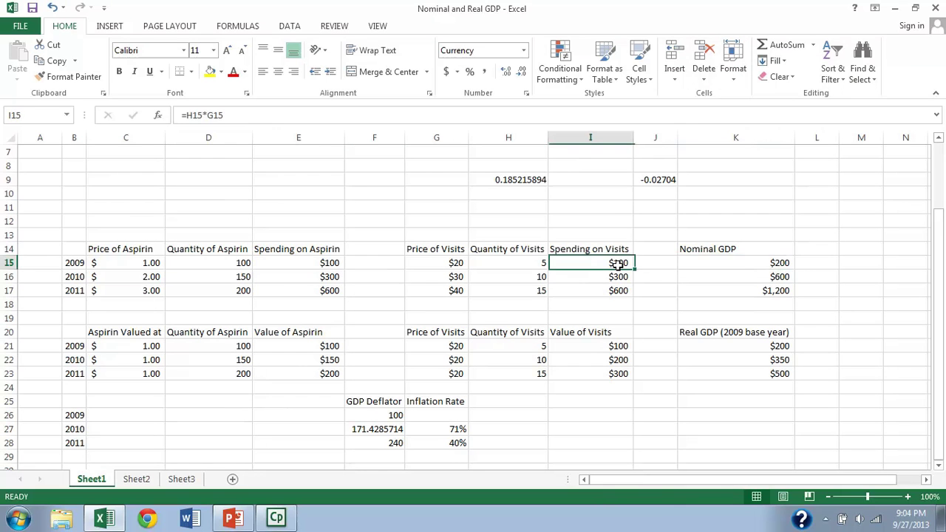
{"action": "left_click", "coordinate": [326, 265]}
{"action": "left_click", "coordinate": [382, 225]}
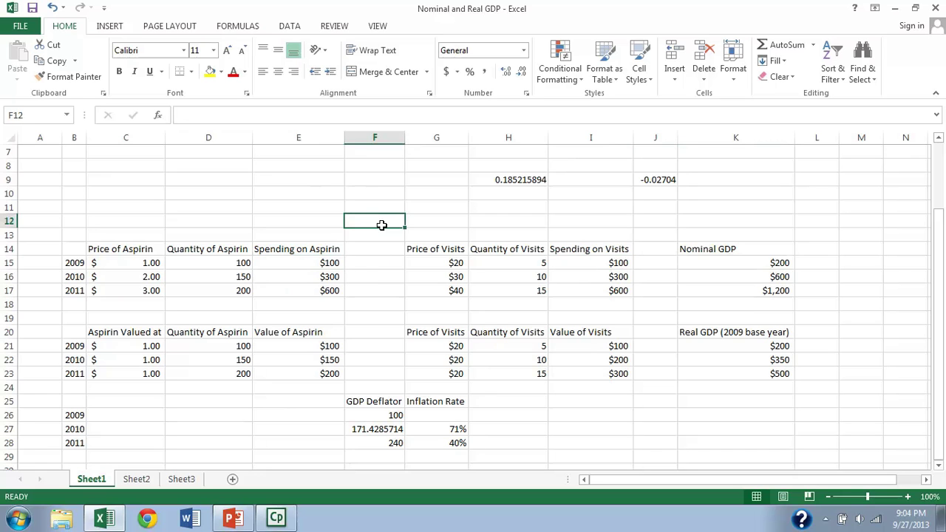
{"action": "left_click", "coordinate": [735, 277]}
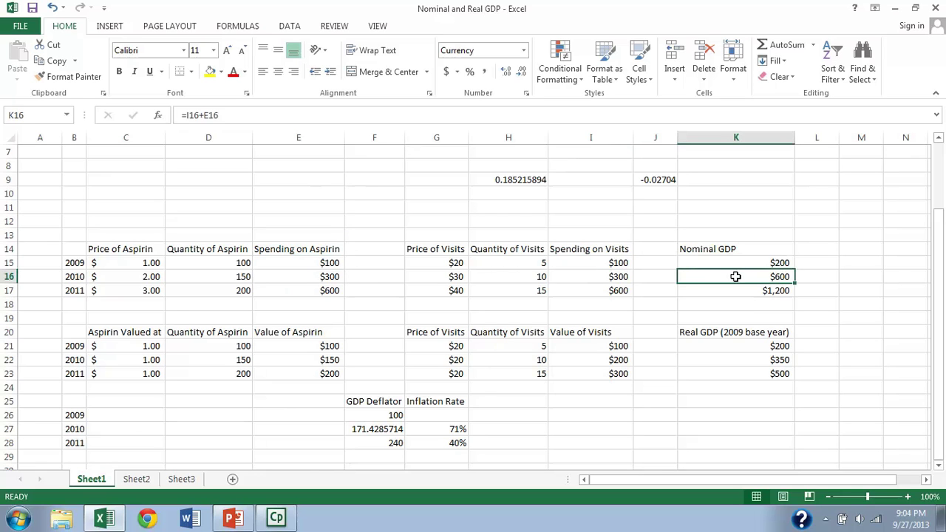
{"action": "left_click", "coordinate": [670, 233]}
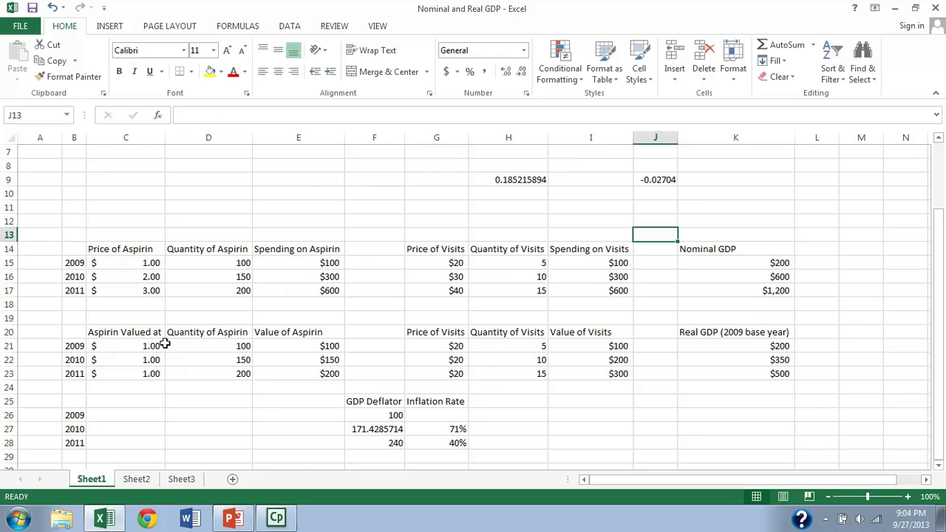
Compare the 2009 aspirin price with the base-year aspirin valuations used for 2010 and 2011.
{"action": "left_click", "coordinate": [139, 264]}
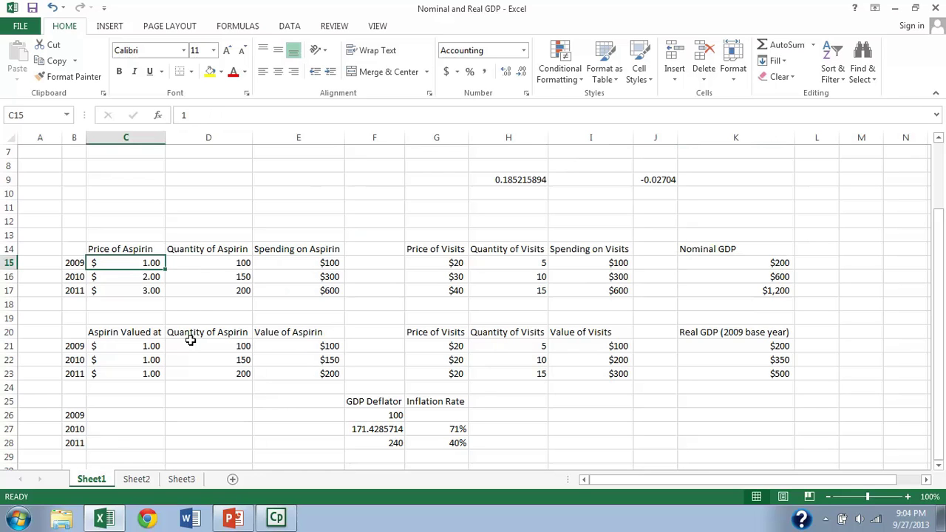
{"action": "left_click", "coordinate": [155, 362]}
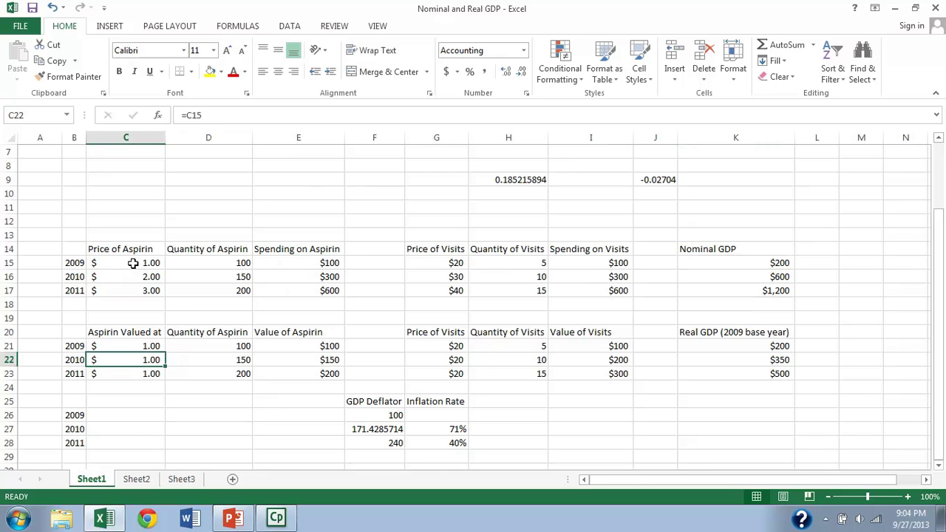
{"action": "left_click", "coordinate": [127, 374]}
{"action": "left_click", "coordinate": [145, 415]}
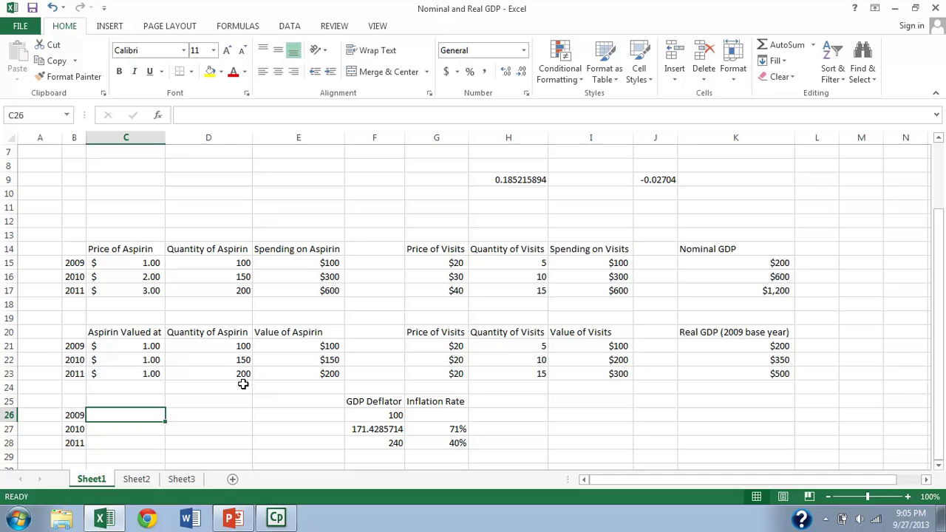
Examine the Value of Visits figures and the Real GDP (2009 base year) column, including the 2009 formula.
{"action": "left_click", "coordinate": [521, 402]}
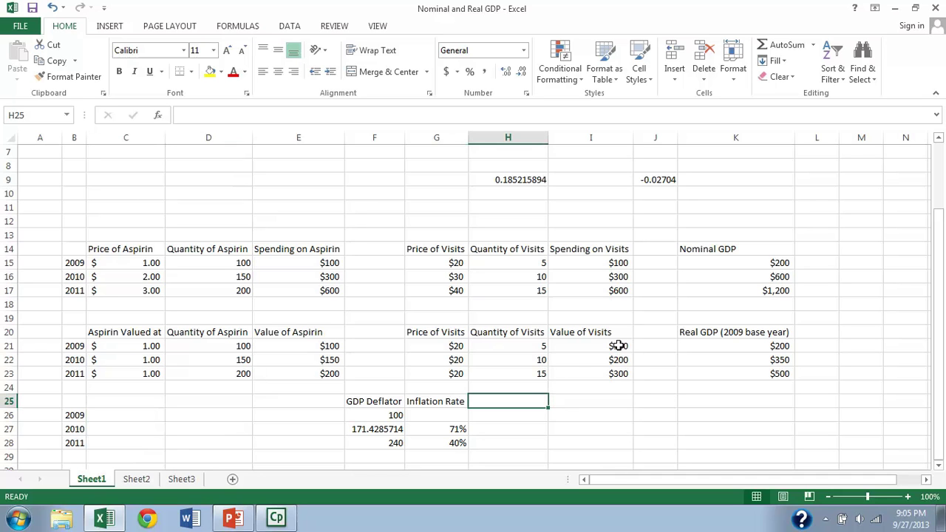
{"action": "left_click", "coordinate": [614, 387]}
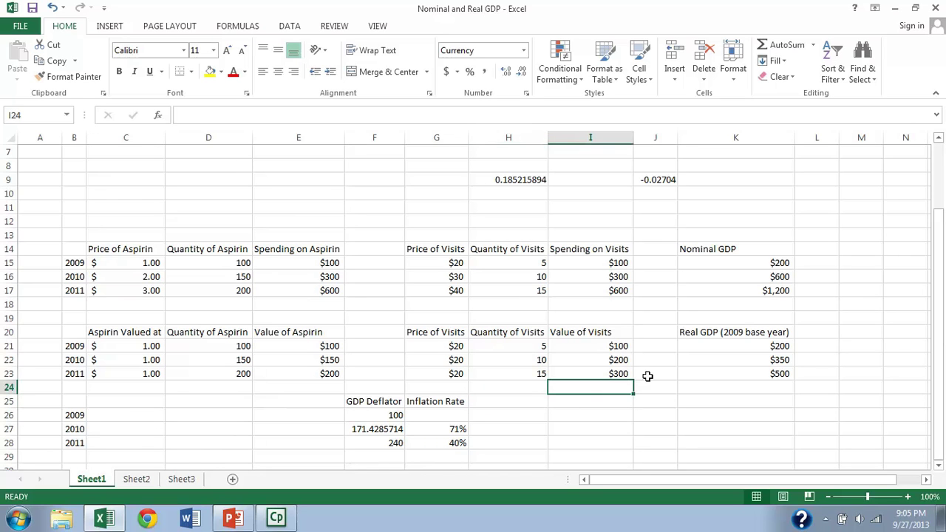
{"action": "left_click", "coordinate": [661, 373]}
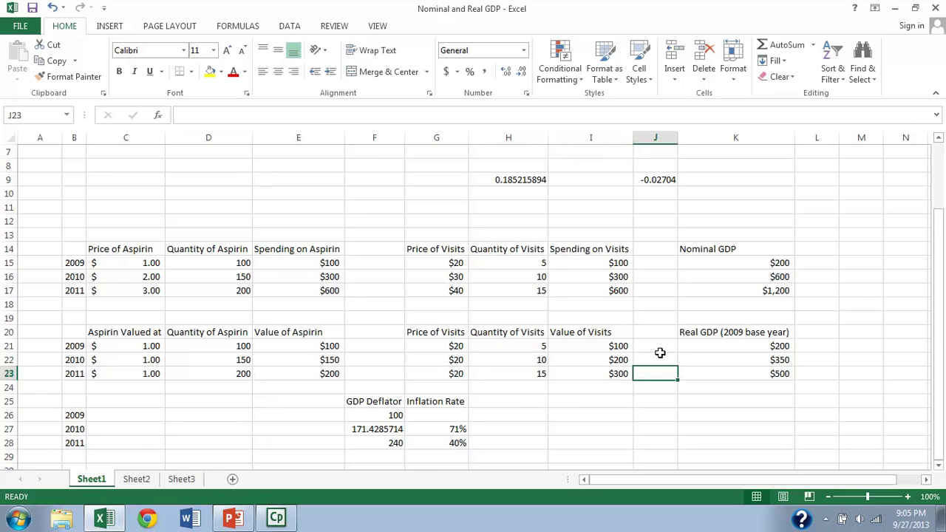
{"action": "left_click", "coordinate": [716, 344]}
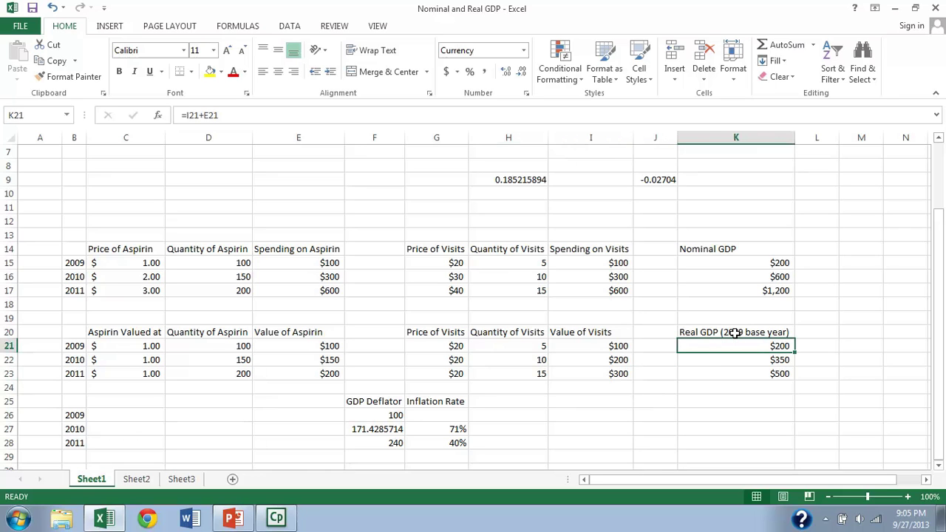
{"action": "left_click", "coordinate": [664, 362]}
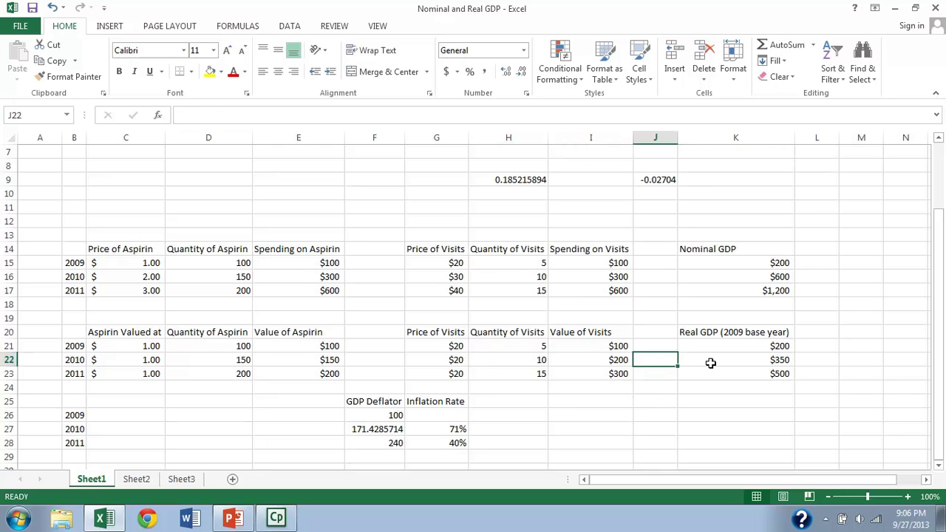
{"action": "left_click", "coordinate": [750, 346]}
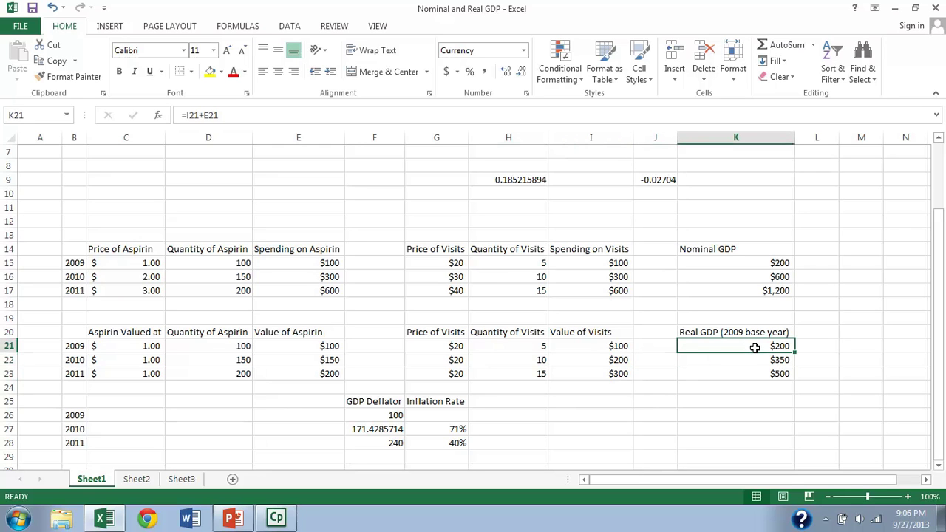
{"action": "left_click", "coordinate": [804, 378]}
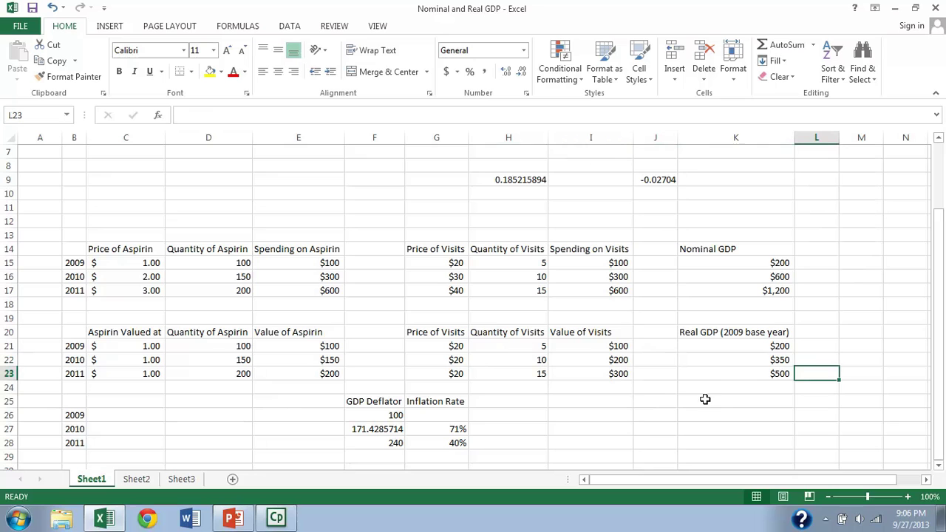
{"action": "left_click", "coordinate": [727, 403]}
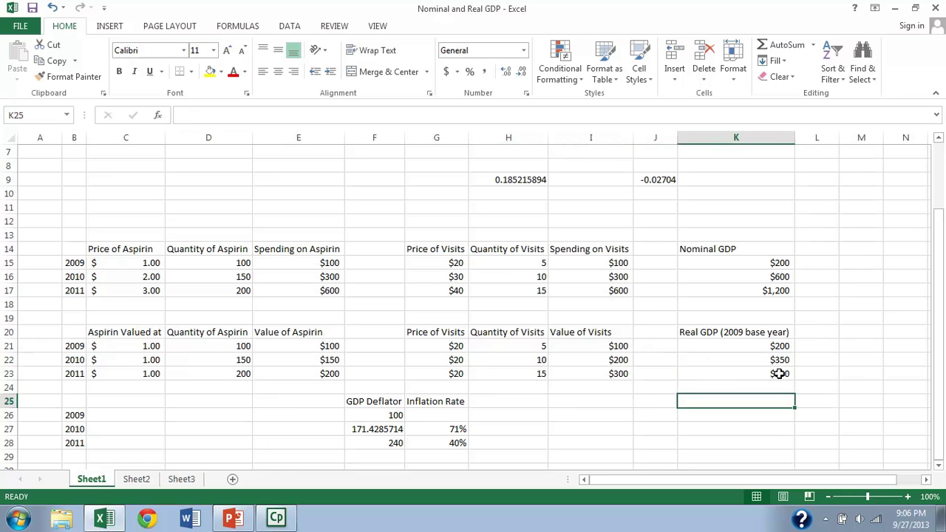
{"action": "left_click", "coordinate": [574, 415]}
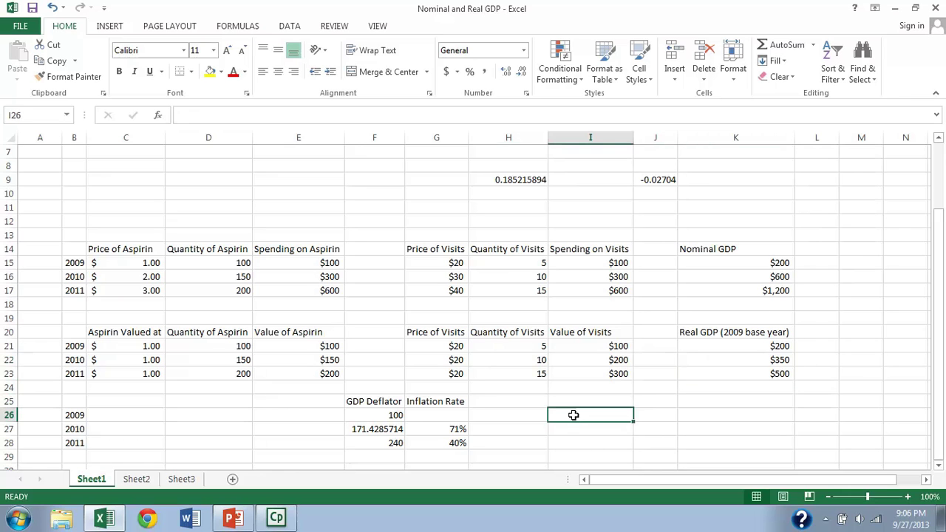
Inspect the 2010 GDP Deflator formula with its referenced cells, and the 2010 Inflation Rate formula.
{"action": "left_click", "coordinate": [397, 431]}
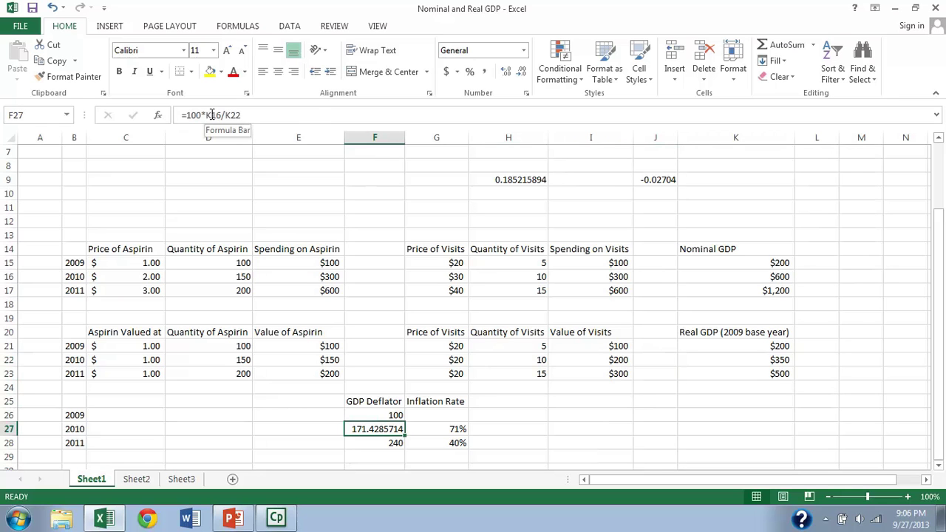
{"action": "left_click", "coordinate": [212, 115]}
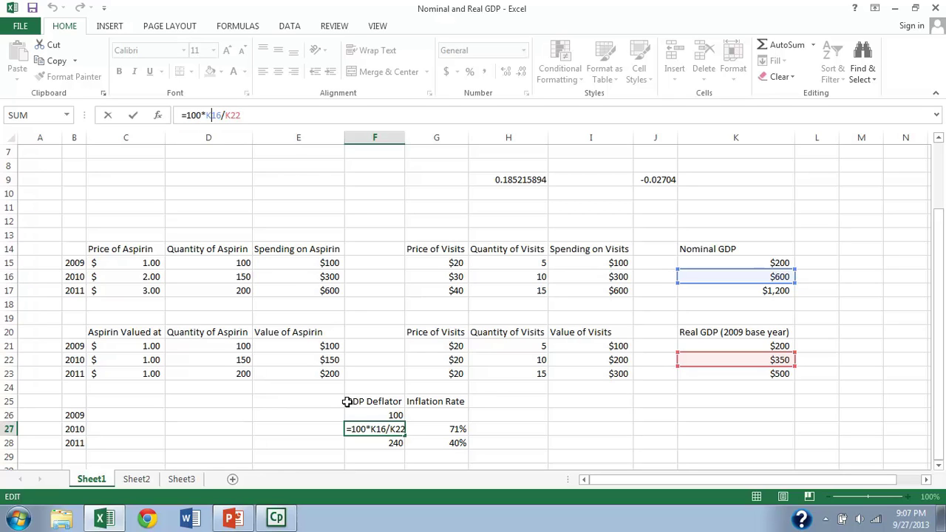
{"action": "key", "text": "Return"}
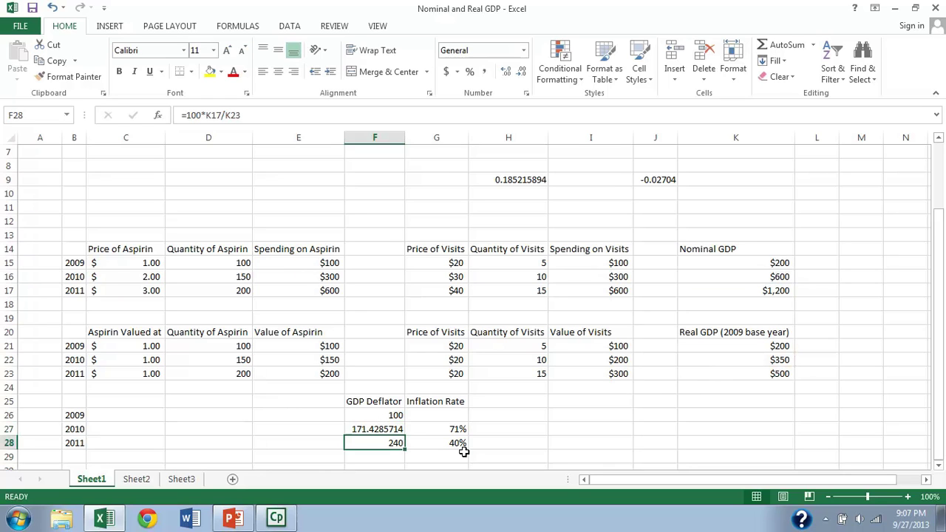
{"action": "left_click", "coordinate": [454, 431]}
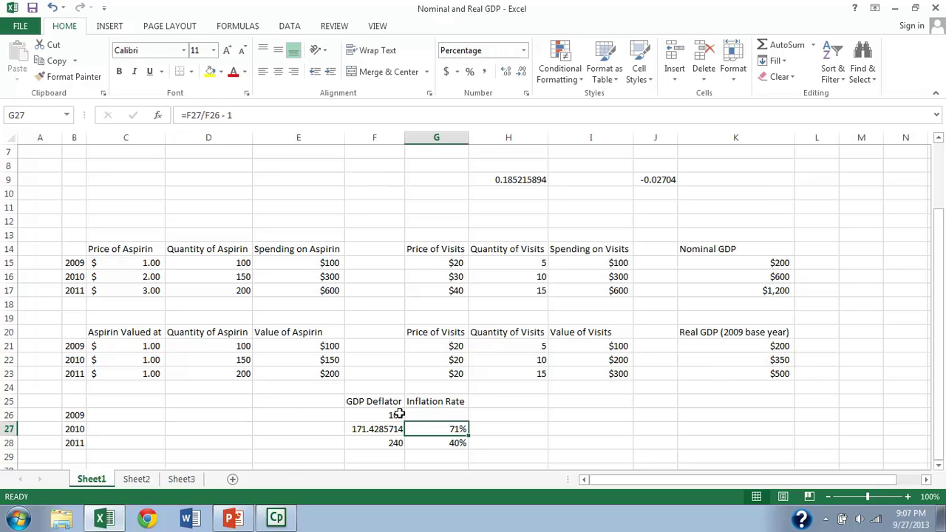
{"action": "left_click", "coordinate": [328, 430]}
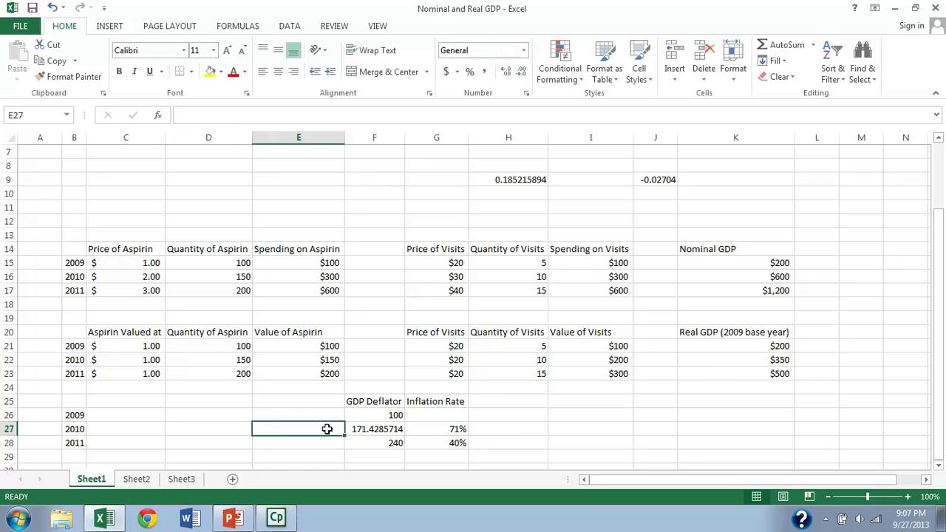
Inspect the 2011 GDP Deflator formula with its referenced cells, and the 2011 Inflation Rate formula.
{"action": "left_click", "coordinate": [399, 454]}
{"action": "left_click", "coordinate": [391, 443]}
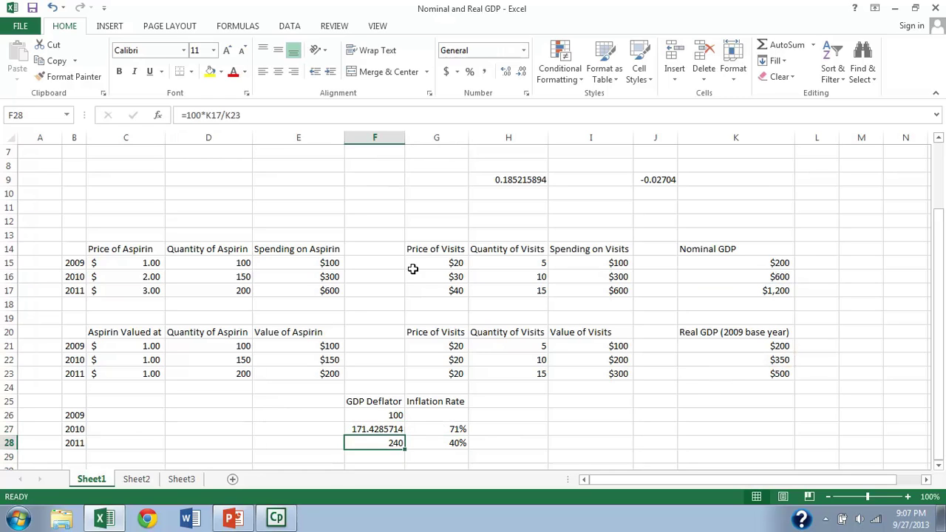
{"action": "left_click", "coordinate": [371, 114]}
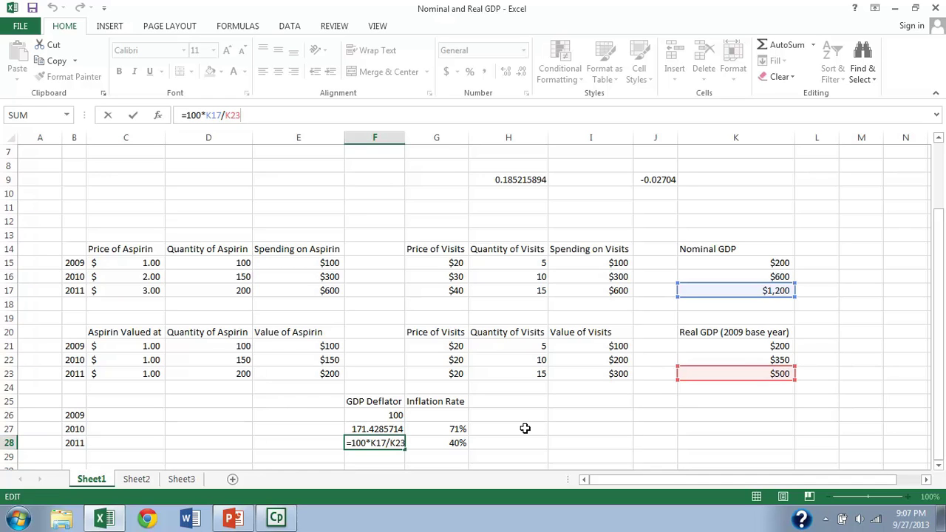
{"action": "key", "text": "Return"}
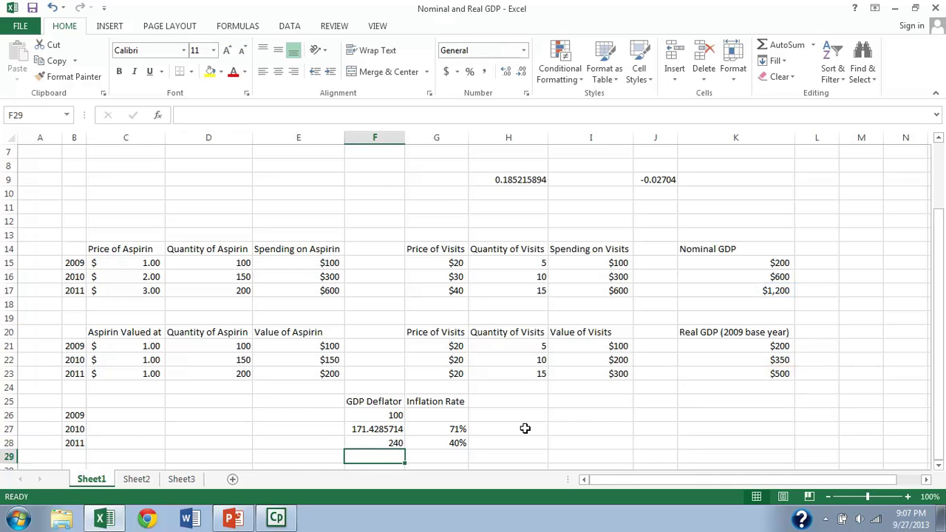
{"action": "key", "text": "Up"}
{"action": "key", "text": "Right"}
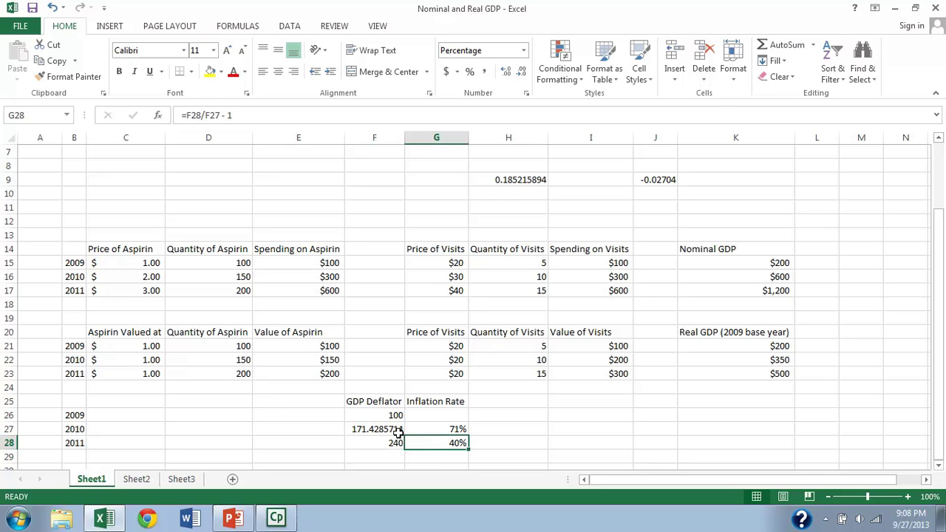
{"action": "left_click", "coordinate": [498, 444]}
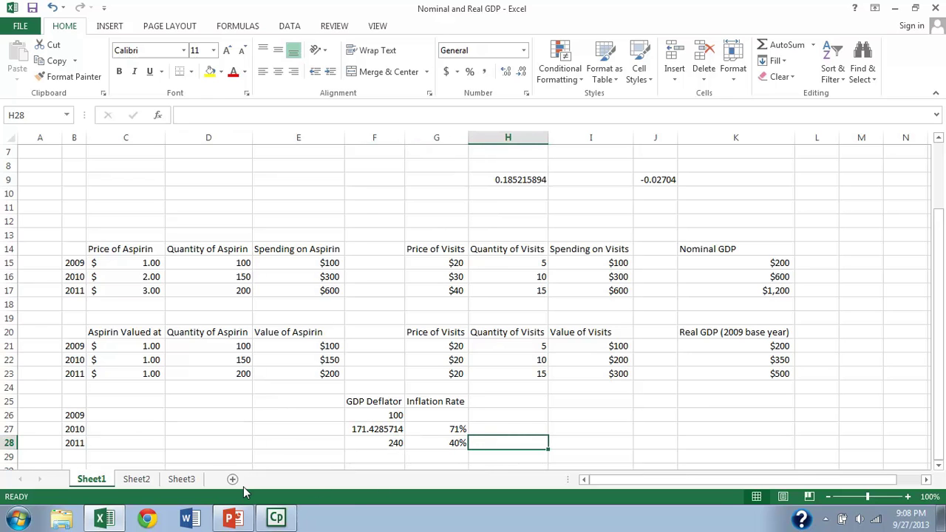
Switch back to the PowerPoint lecture and go through slides 23 to 25 on the GDP deflator and inflation rate.
{"action": "left_click", "coordinate": [232, 520]}
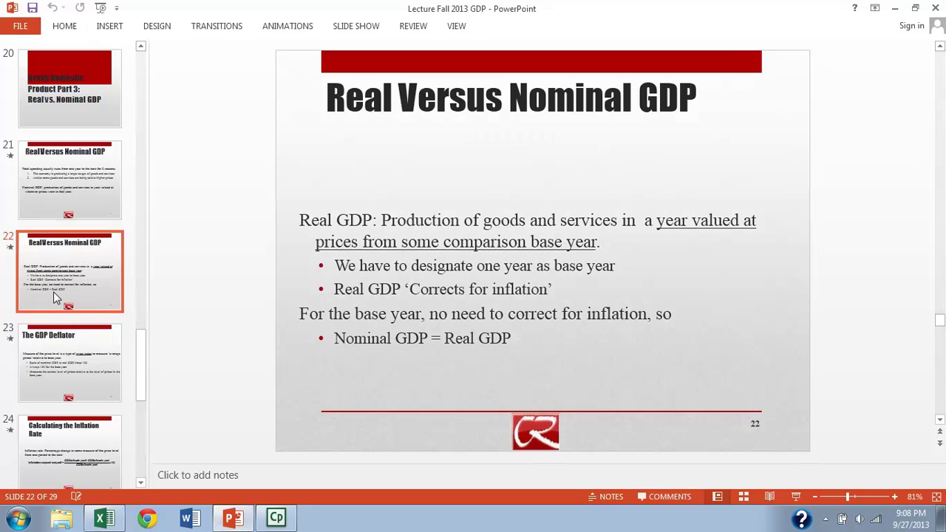
{"action": "left_click", "coordinate": [55, 362]}
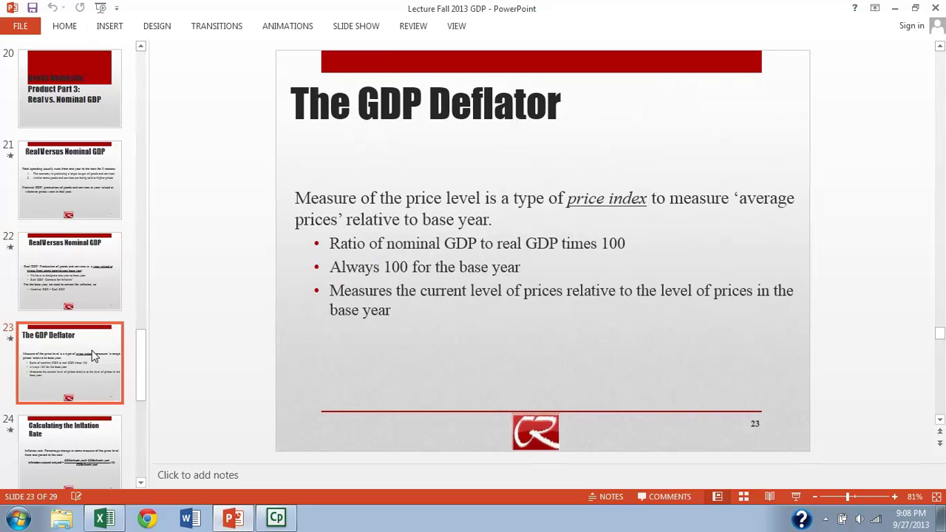
{"action": "scroll", "coordinate": [92, 355], "scroll_direction": "down", "scroll_amount": 1}
{"action": "left_click", "coordinate": [74, 401]}
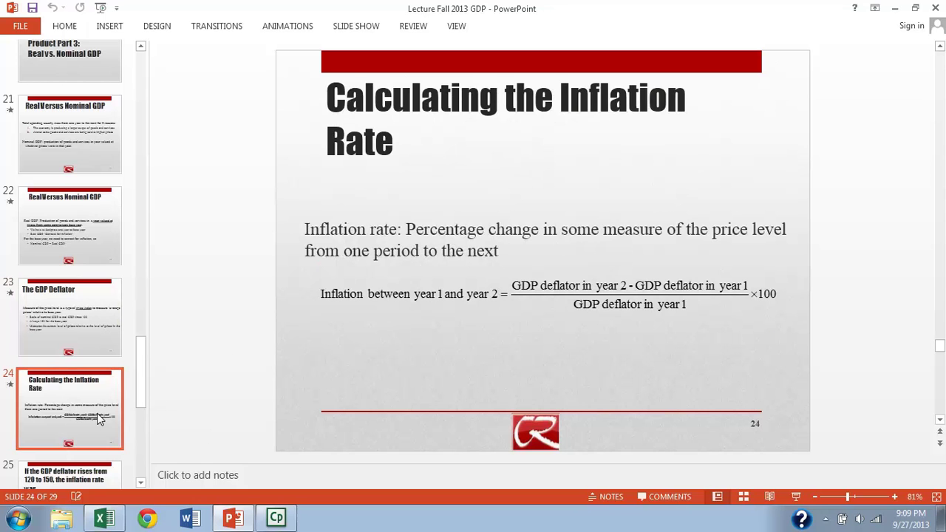
{"action": "scroll", "coordinate": [100, 419], "scroll_direction": "down", "scroll_amount": 1}
{"action": "left_click", "coordinate": [85, 442]}
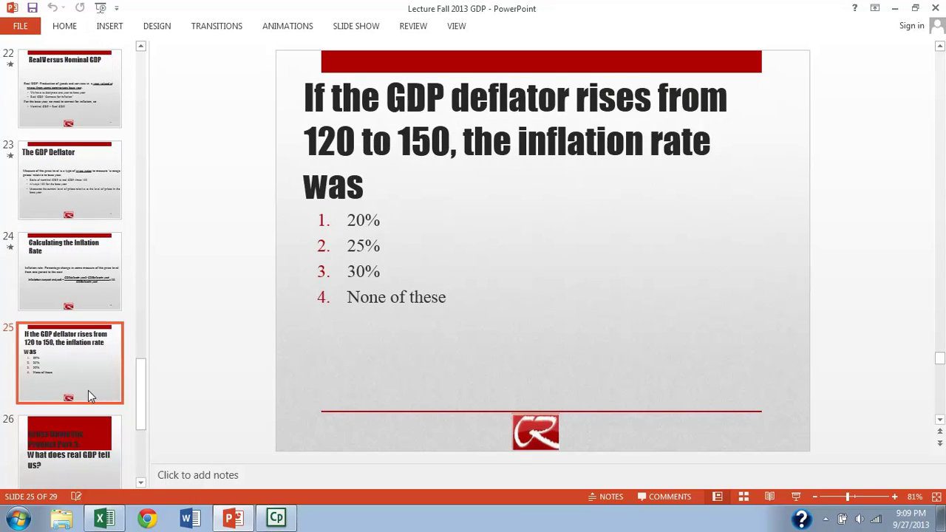